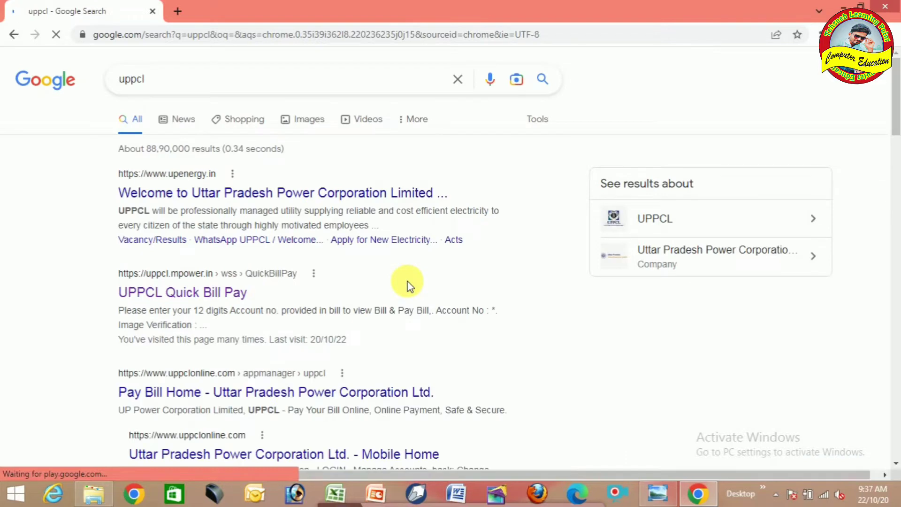
Open the UPPCL Quick Bill Pay page from the search results and submit the consumer's account number with the image verification code.
{"action": "left_click", "coordinate": [180, 295]}
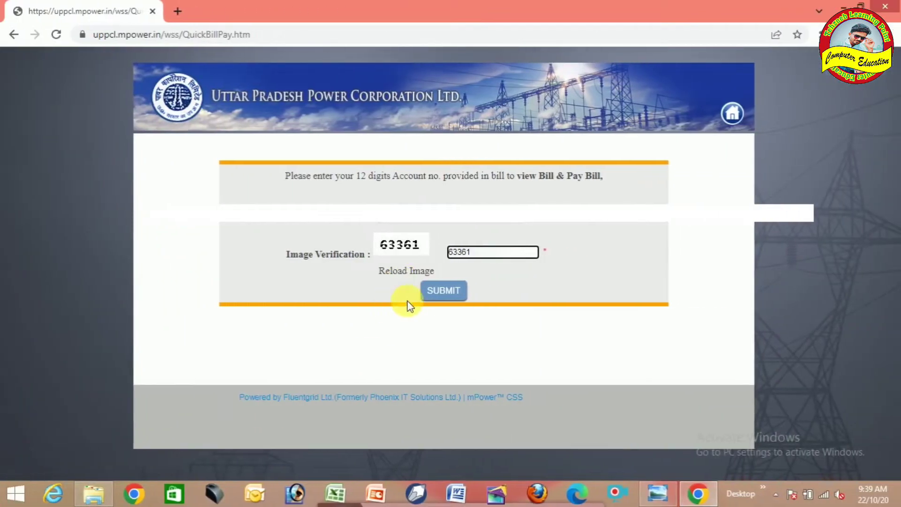
{"action": "left_click", "coordinate": [441, 291]}
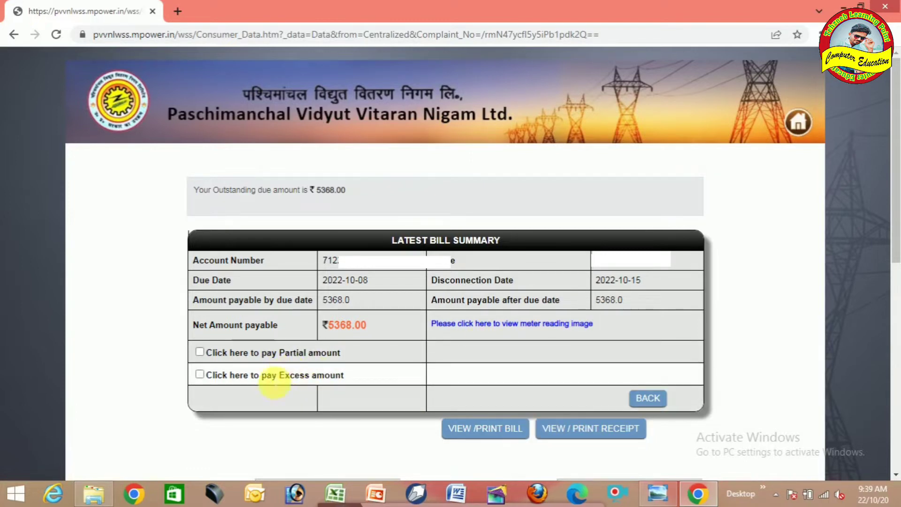
Try the partial amount and excess amount payment options in the latest bill summary, and clear both selections.
{"action": "left_click", "coordinate": [199, 352]}
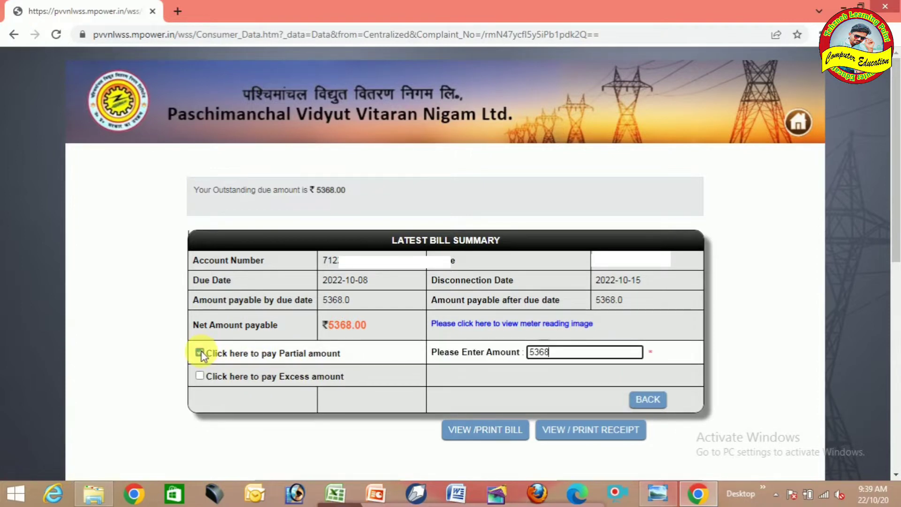
{"action": "left_click", "coordinate": [199, 352]}
{"action": "left_click", "coordinate": [200, 376]}
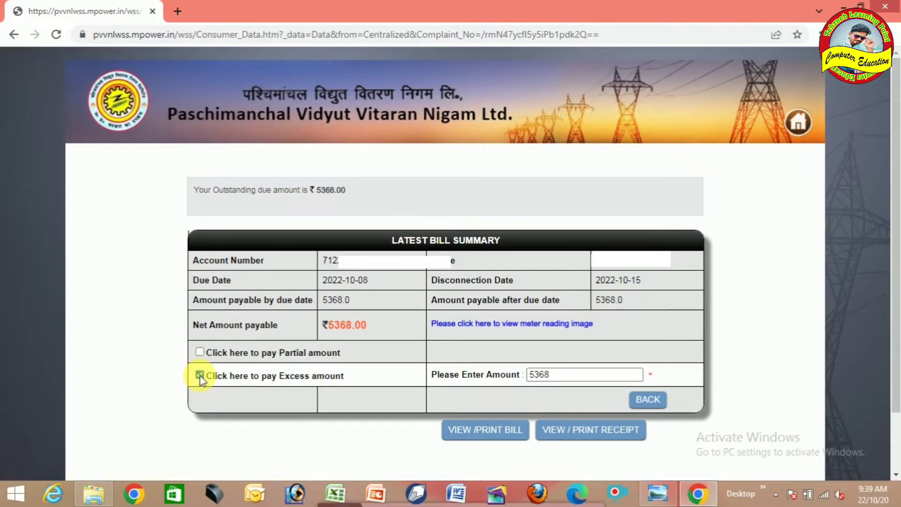
{"action": "left_click", "coordinate": [609, 377]}
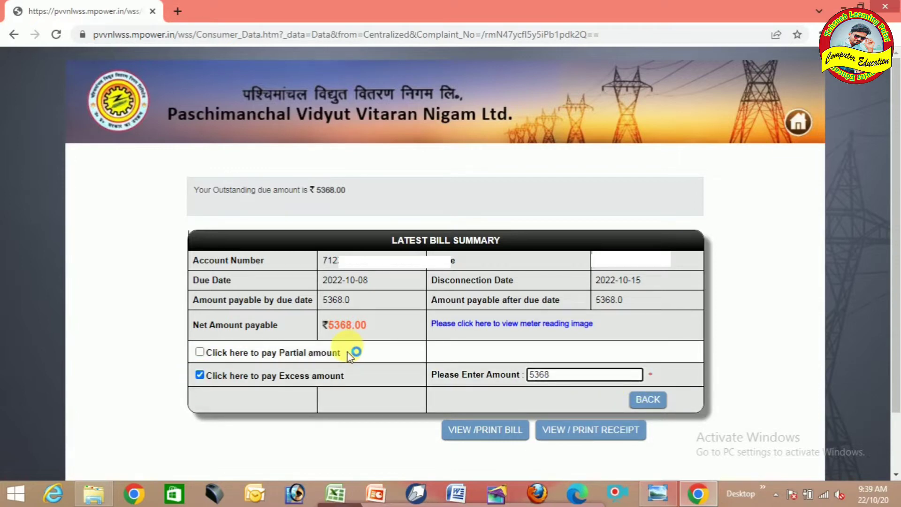
{"action": "left_click", "coordinate": [201, 360]}
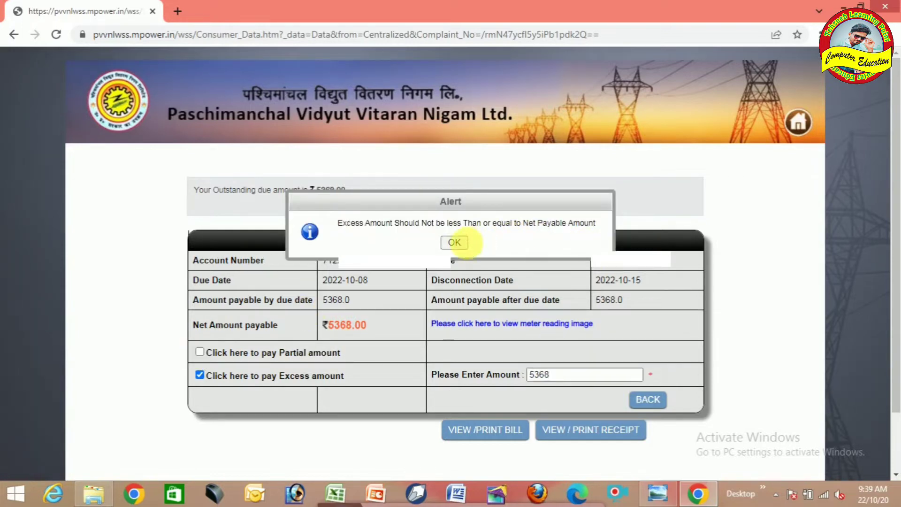
{"action": "left_click", "coordinate": [454, 242]}
{"action": "left_click", "coordinate": [200, 375]}
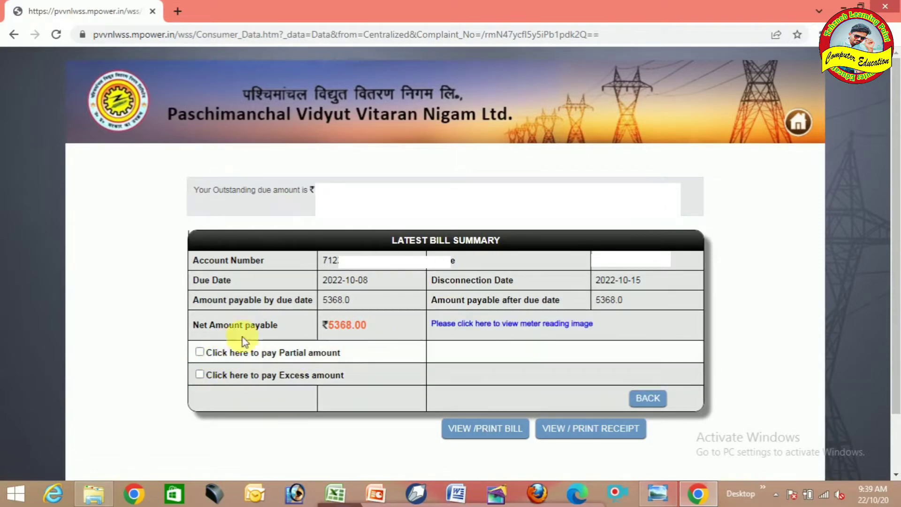
{"action": "scroll", "coordinate": [547, 345], "scroll_direction": "down", "scroll_amount": 2}
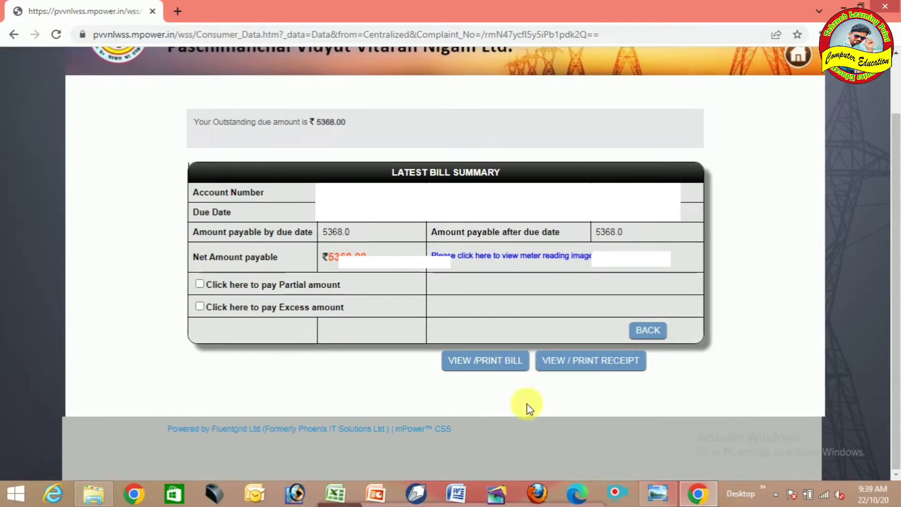
{"action": "scroll", "coordinate": [503, 449], "scroll_direction": "up", "scroll_amount": 2}
{"action": "scroll", "coordinate": [504, 450], "scroll_direction": "down", "scroll_amount": 2}
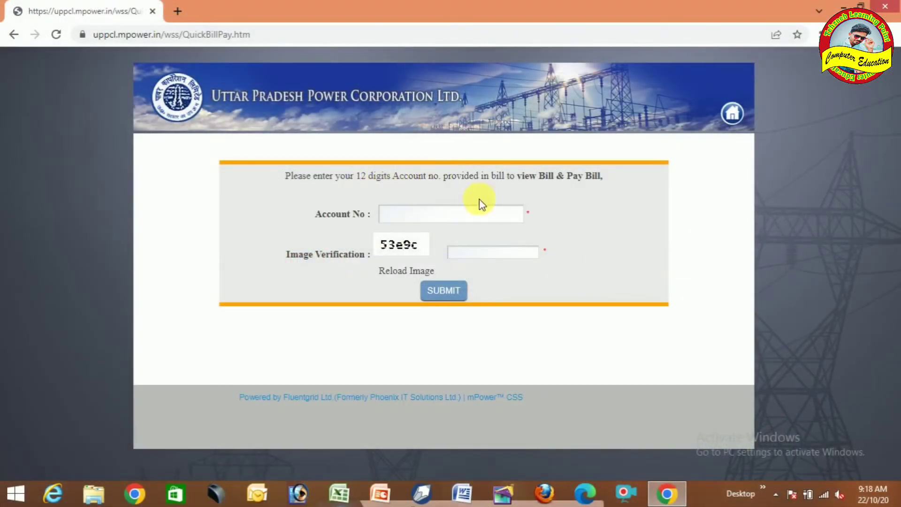
Fill in the Quick Bill Pay form with the other consumer's account number and the image verification code, and submit it.
{"action": "left_click", "coordinate": [452, 215]}
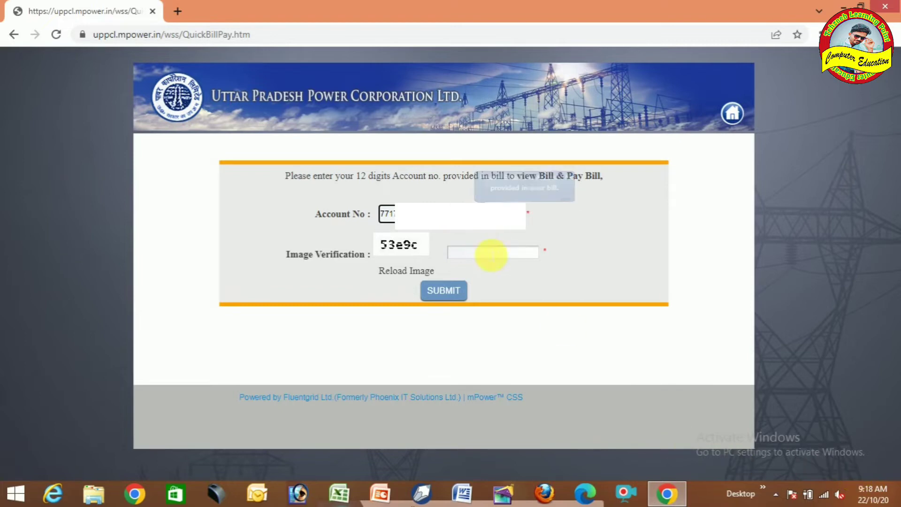
{"action": "left_click", "coordinate": [491, 255]}
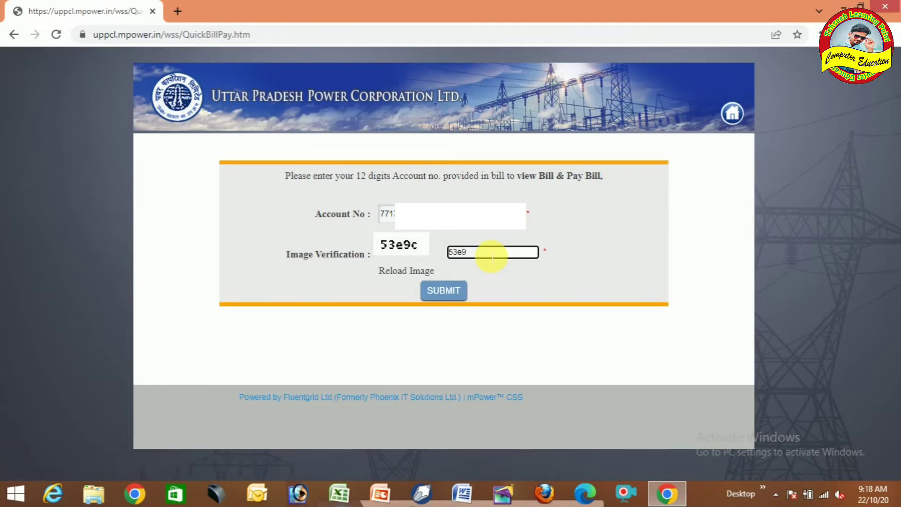
{"action": "left_click", "coordinate": [443, 289]}
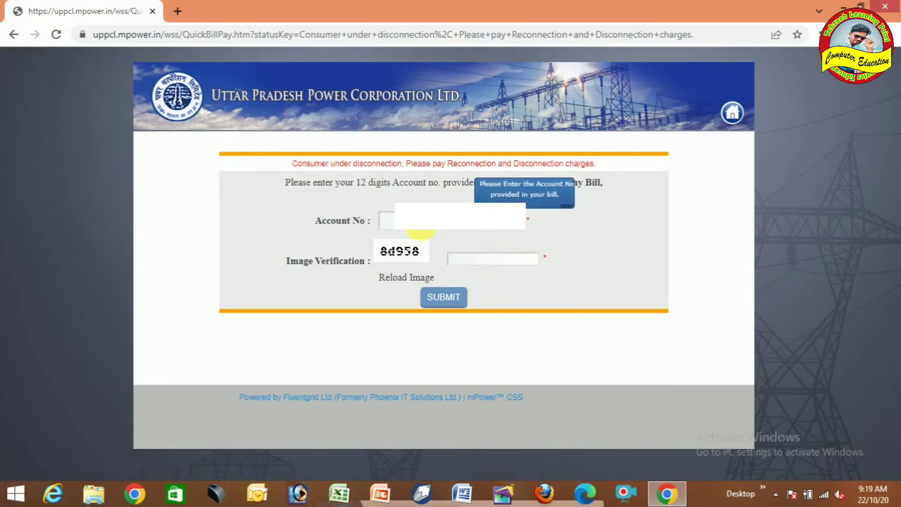
Go to the Uttar Pradesh Power Corporation home page and dismiss the Azadi Ka Amrit Mahotsav popup.
{"action": "left_click", "coordinate": [736, 117]}
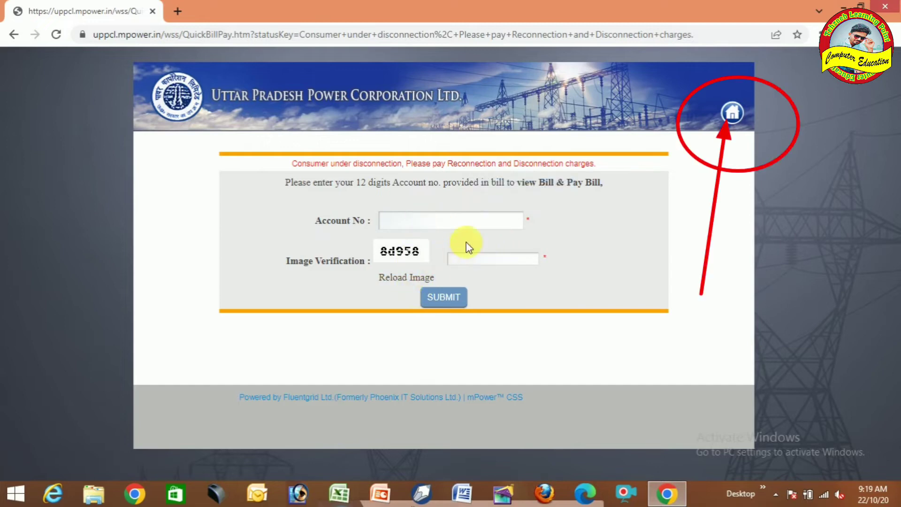
{"action": "left_click", "coordinate": [735, 118]}
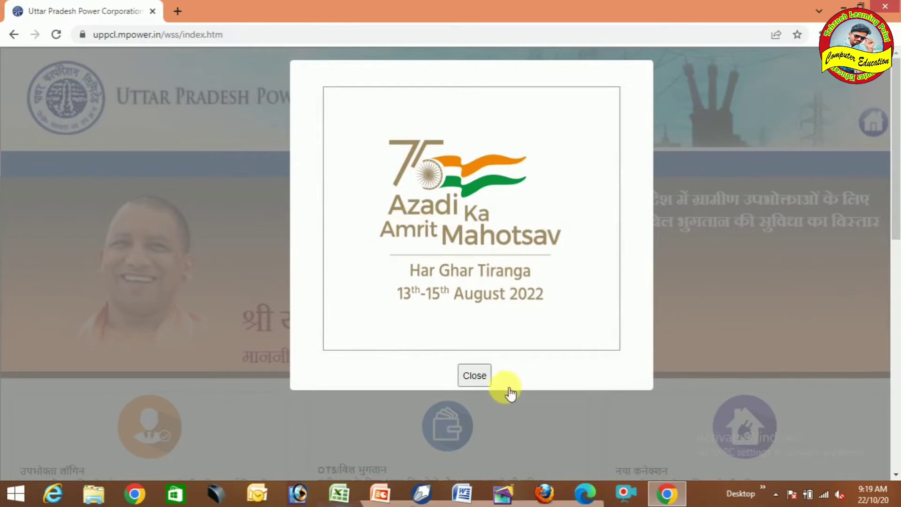
{"action": "left_click", "coordinate": [474, 375]}
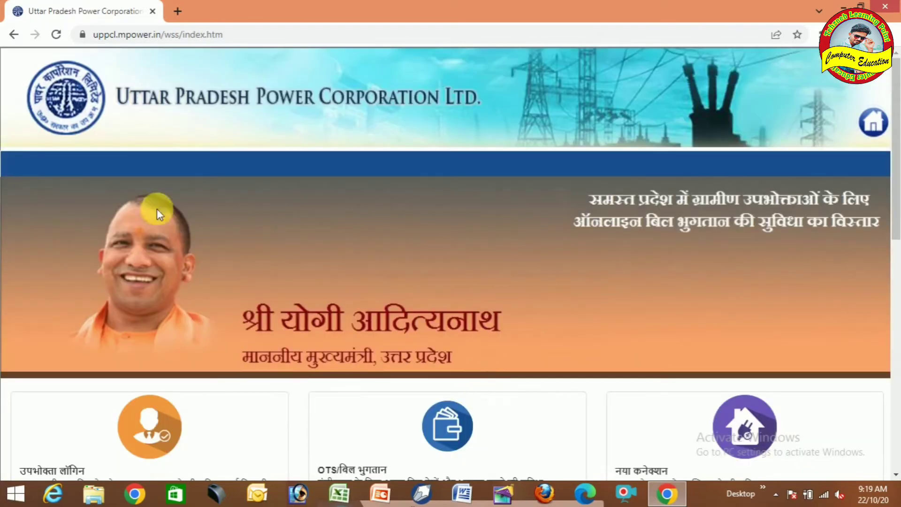
Open the pending arrears page for a consumer or premises (उपभोक्ता/परिसर का लम्बित बकाया देखे) from the home page services.
{"action": "scroll", "coordinate": [303, 261], "scroll_direction": "down", "scroll_amount": 3}
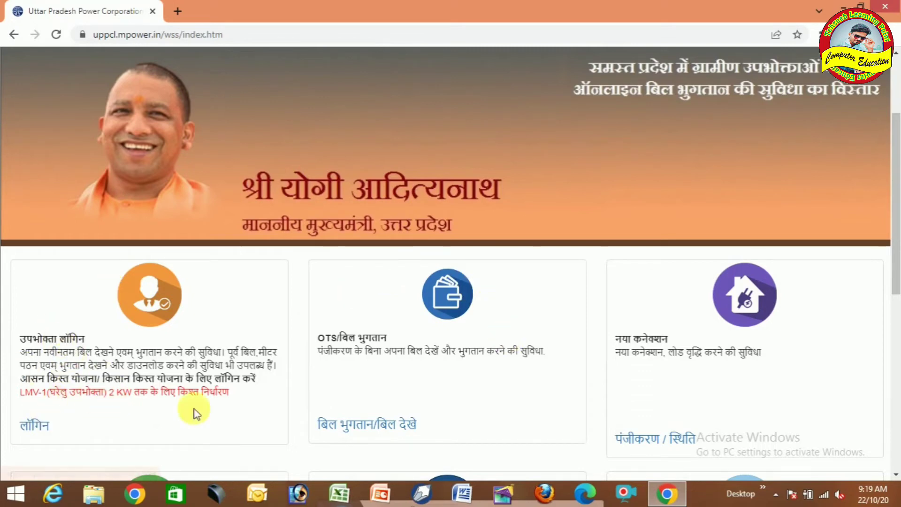
{"action": "scroll", "coordinate": [365, 371], "scroll_direction": "down", "scroll_amount": 3}
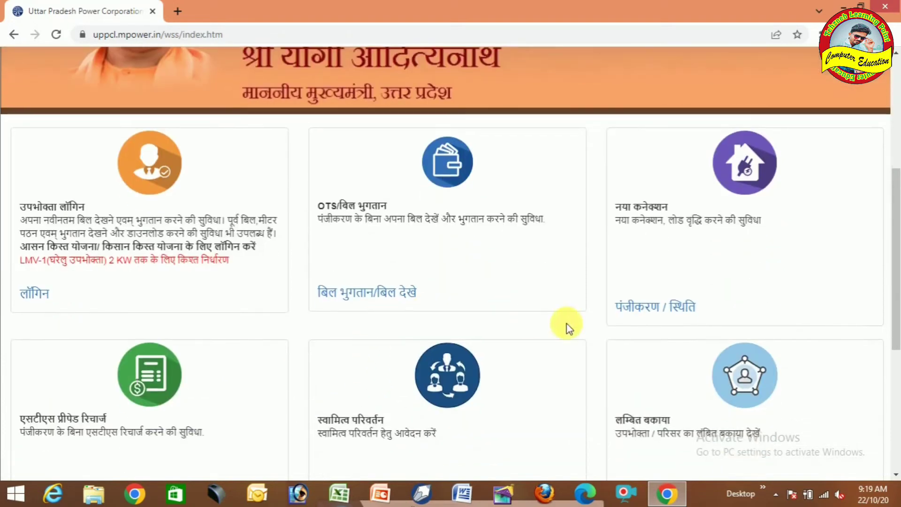
{"action": "scroll", "coordinate": [260, 370], "scroll_direction": "down", "scroll_amount": 2}
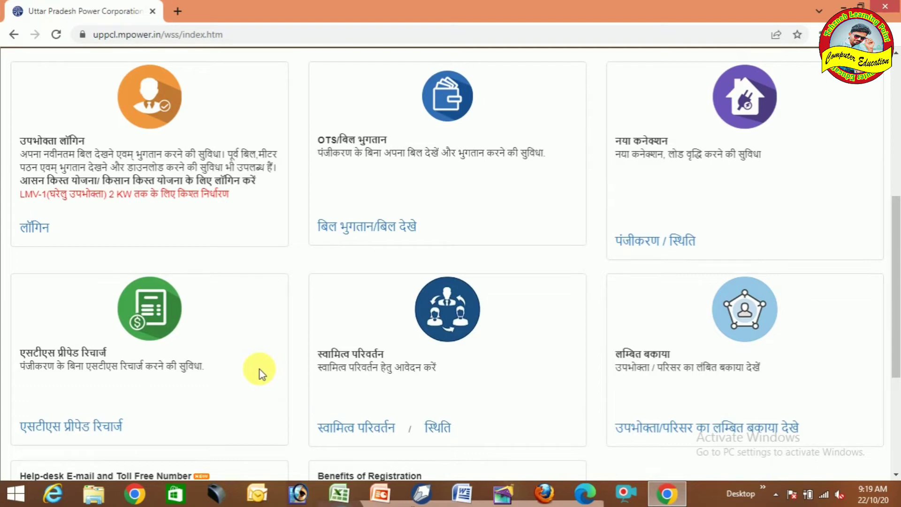
{"action": "scroll", "coordinate": [164, 392], "scroll_direction": "down", "scroll_amount": 1}
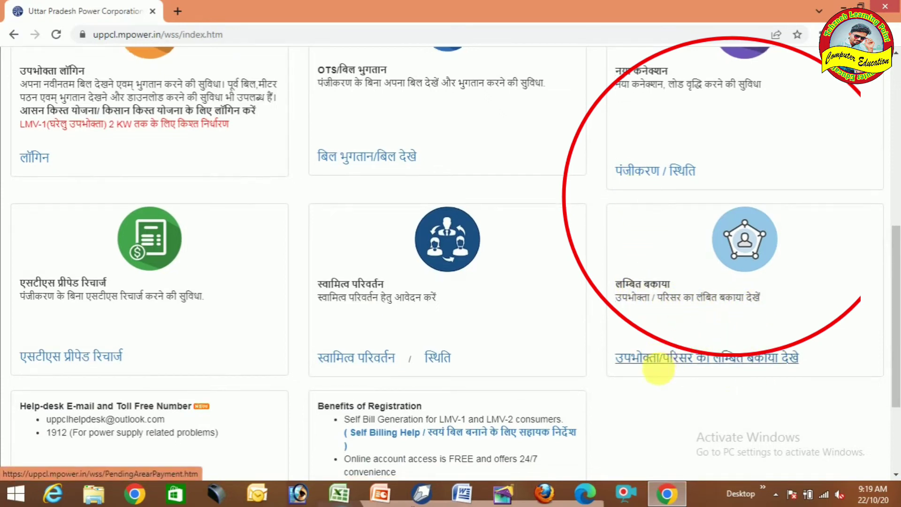
{"action": "scroll", "coordinate": [659, 372], "scroll_direction": "down", "scroll_amount": 3}
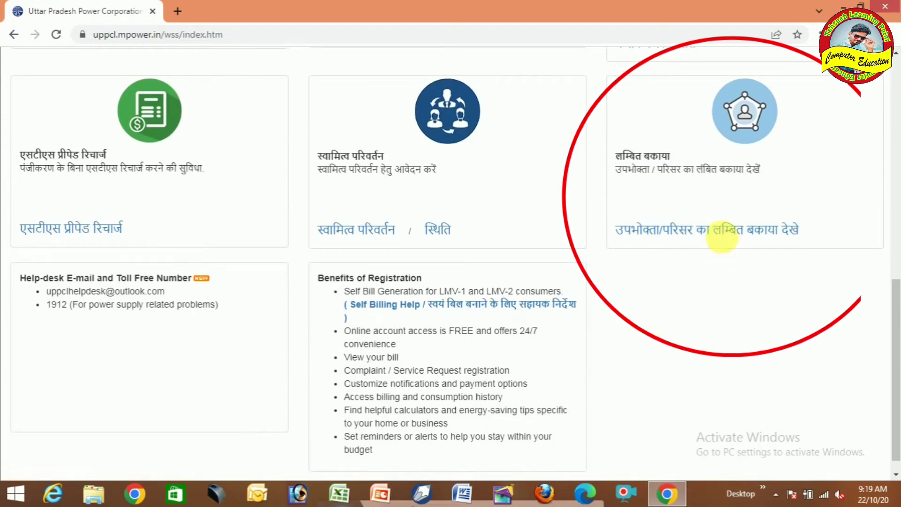
{"action": "left_click", "coordinate": [721, 229]}
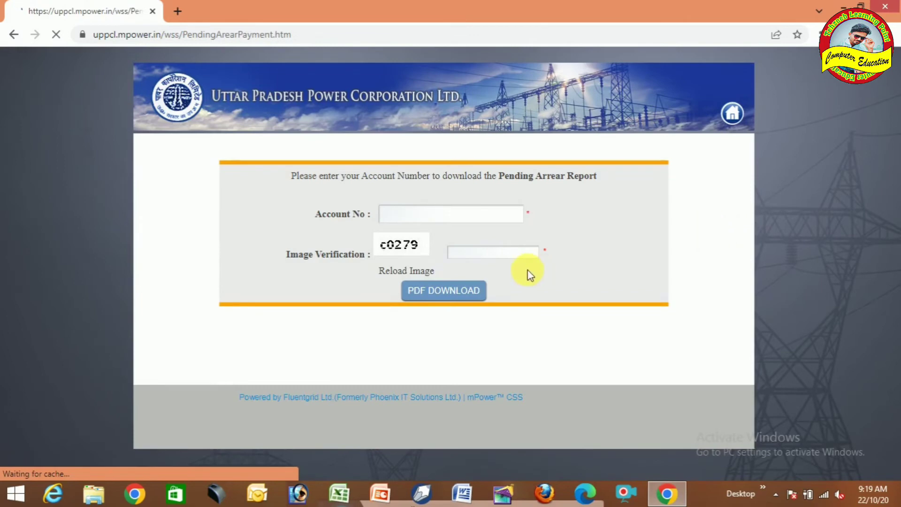
Enter the consumer's account number and the image verification code, and download the Pending Arrear Report as a PDF.
{"action": "left_click", "coordinate": [450, 214]}
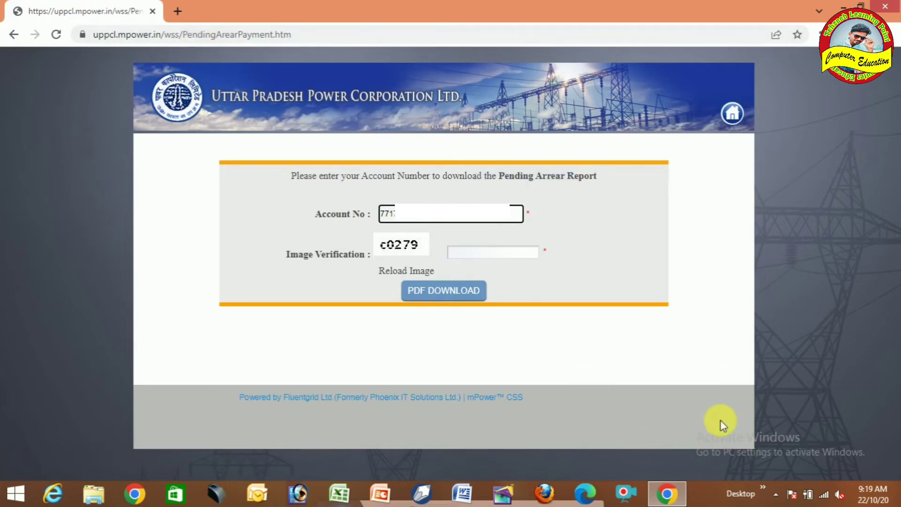
{"action": "left_click", "coordinate": [493, 254]}
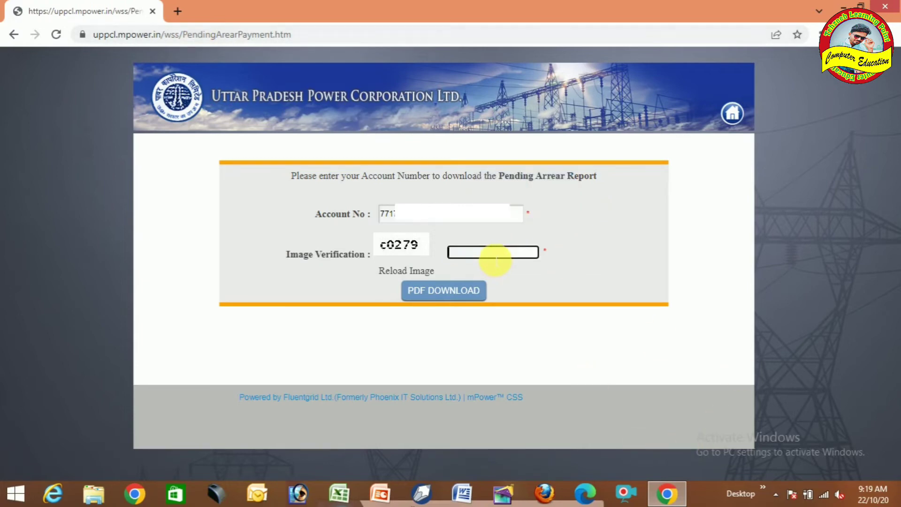
{"action": "type", "text": "c0279"}
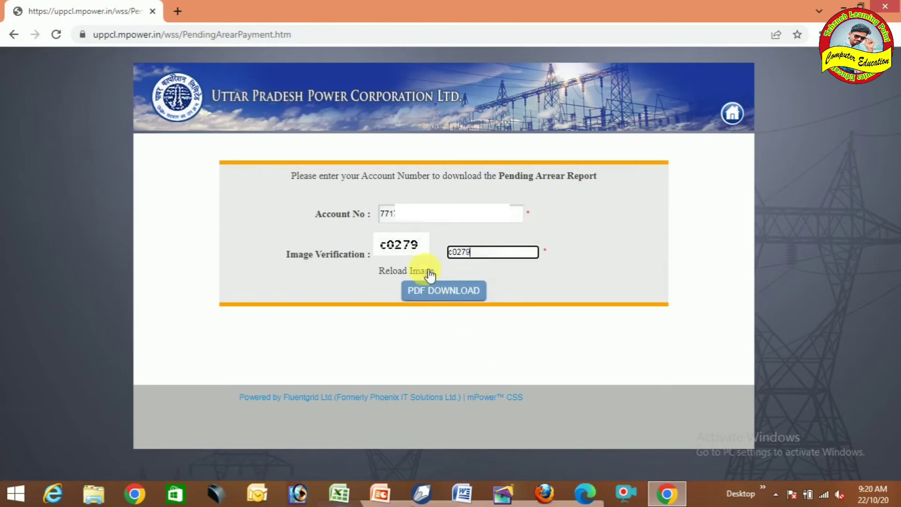
{"action": "left_click", "coordinate": [433, 298]}
{"action": "left_click", "coordinate": [435, 299]}
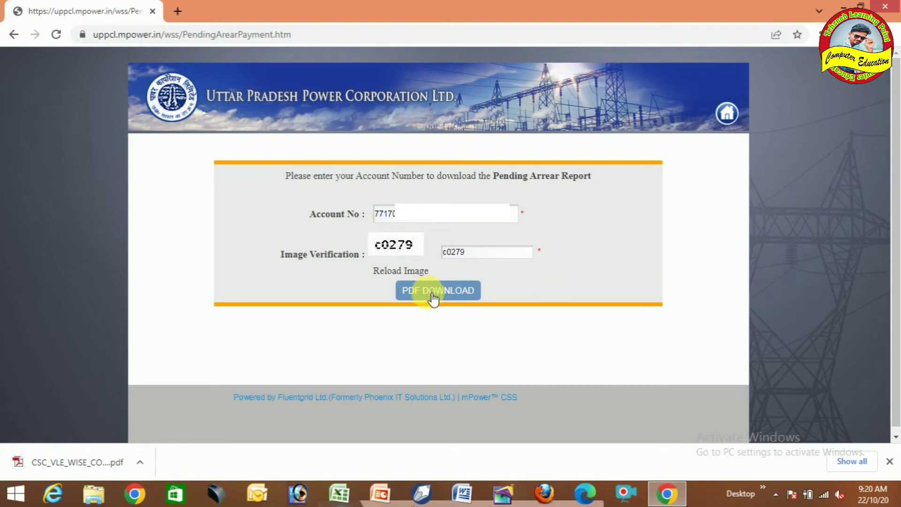
Open the downloaded CSC_VLE_WISE_COLLECTION_REPORT.pdf and review its consumer details, outstanding arrear, last payment, last bill and consumer status rows.
{"action": "left_click", "coordinate": [88, 470]}
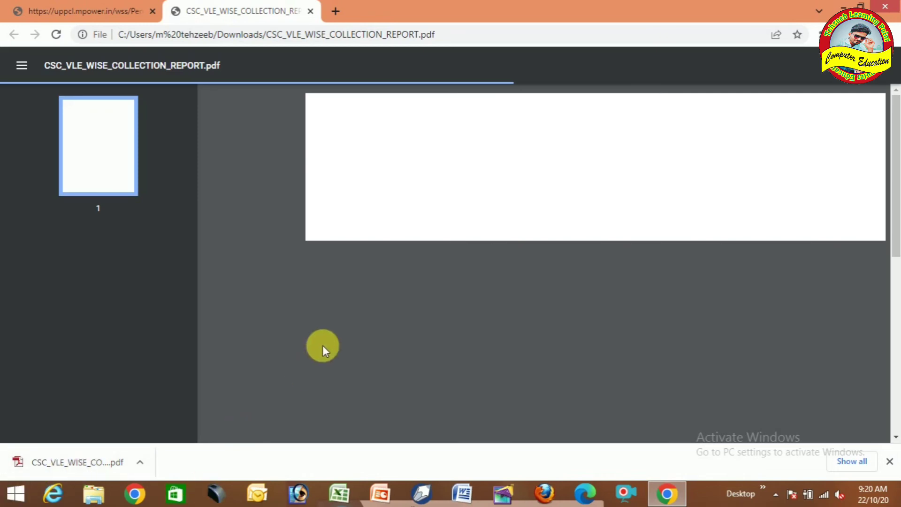
{"action": "scroll", "coordinate": [321, 379], "scroll_direction": "down", "scroll_amount": 5}
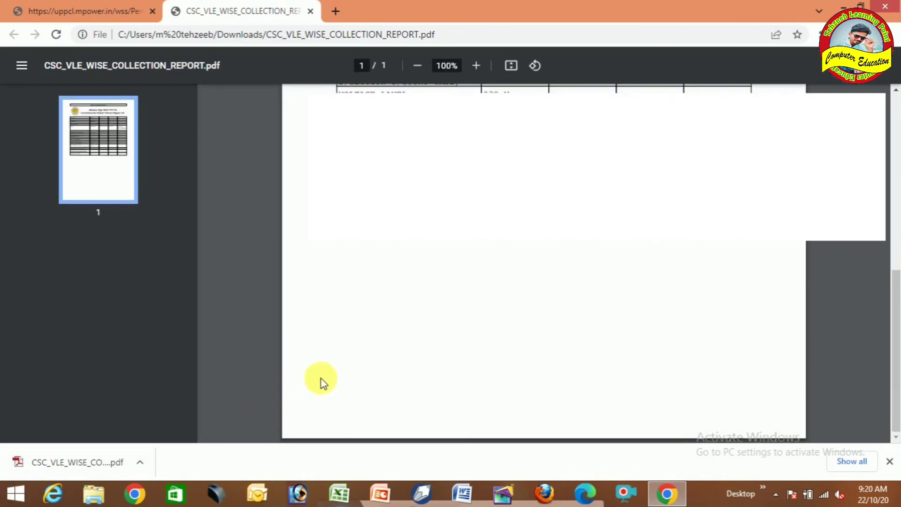
{"action": "scroll", "coordinate": [321, 379], "scroll_direction": "up", "scroll_amount": 6}
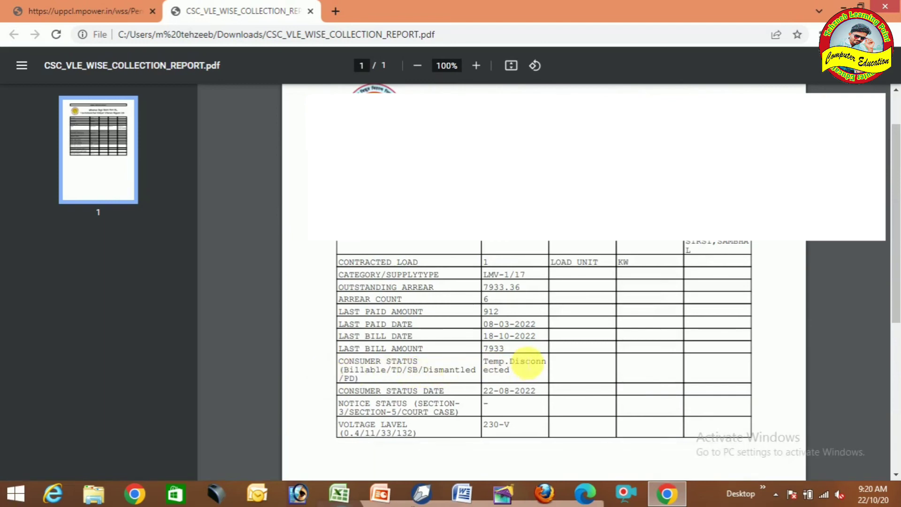
{"action": "scroll", "coordinate": [531, 361], "scroll_direction": "down", "scroll_amount": 2}
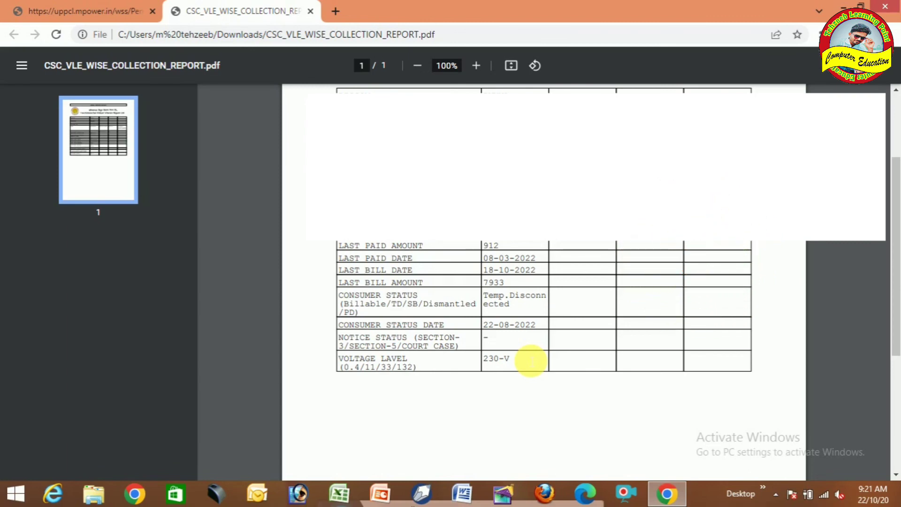
{"action": "scroll", "coordinate": [413, 301], "scroll_direction": "up", "scroll_amount": 3}
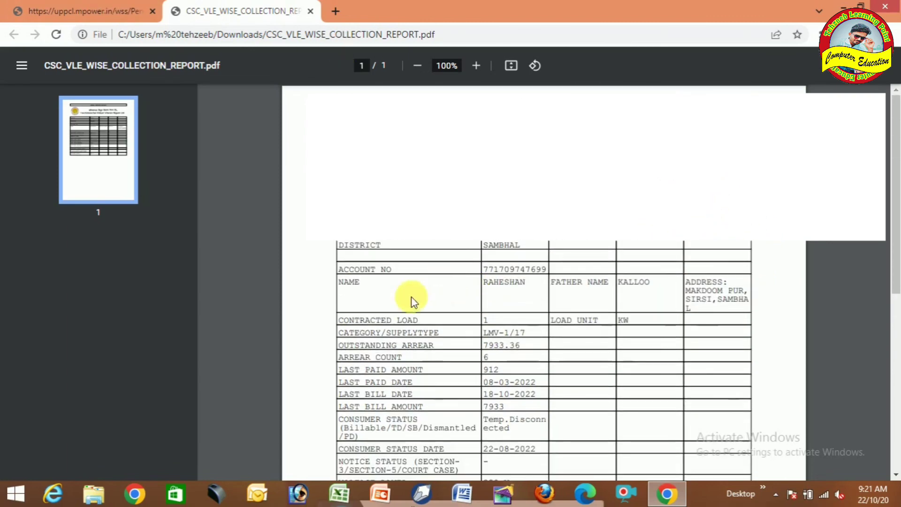